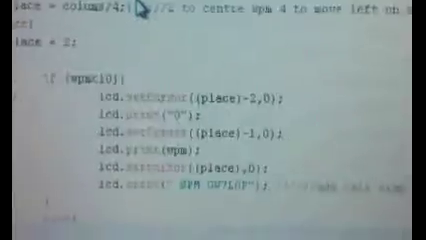
pyautogui.scroll(1, 130, 60)
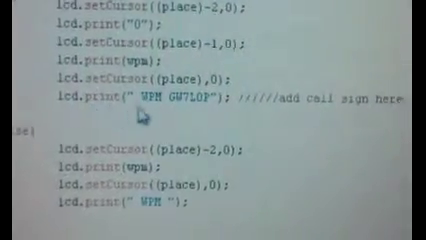